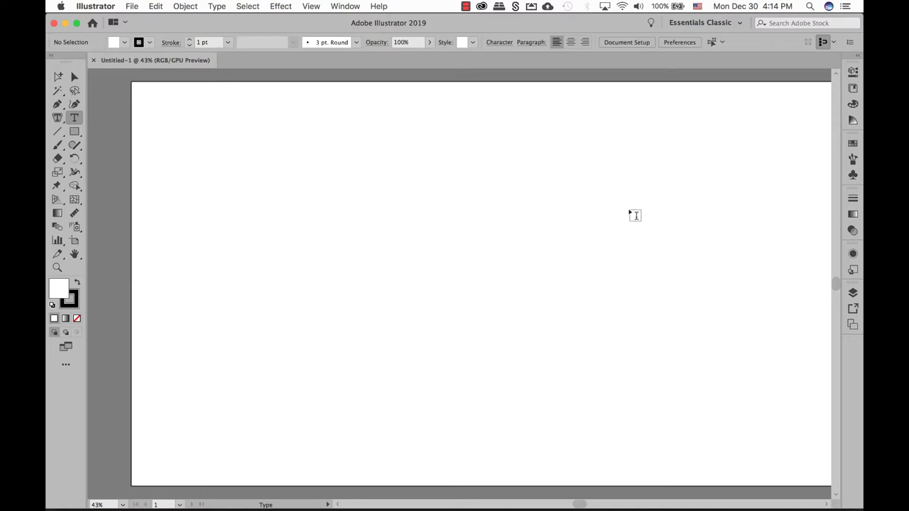
Open the Essentials Classic workspace switcher menu in the application bar
click(739, 23)
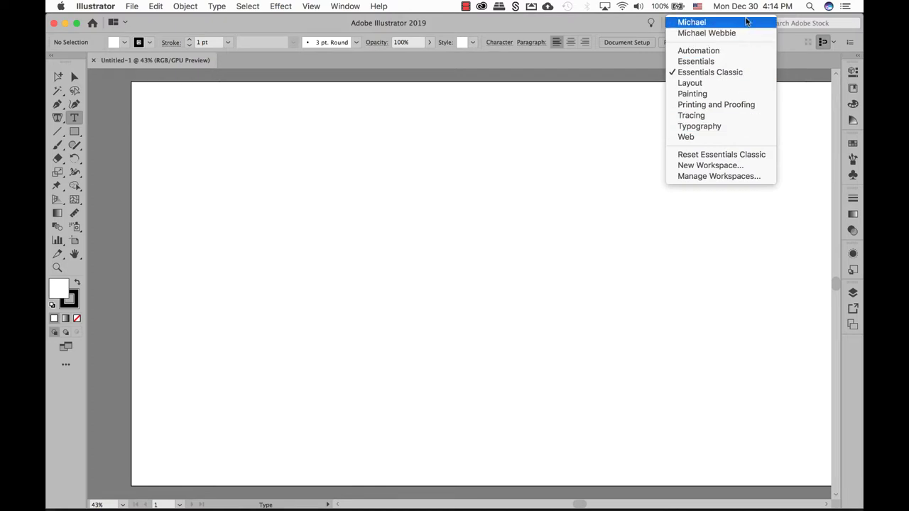
Keep Essentials Classic selected and dismiss the workspace menu
click(745, 72)
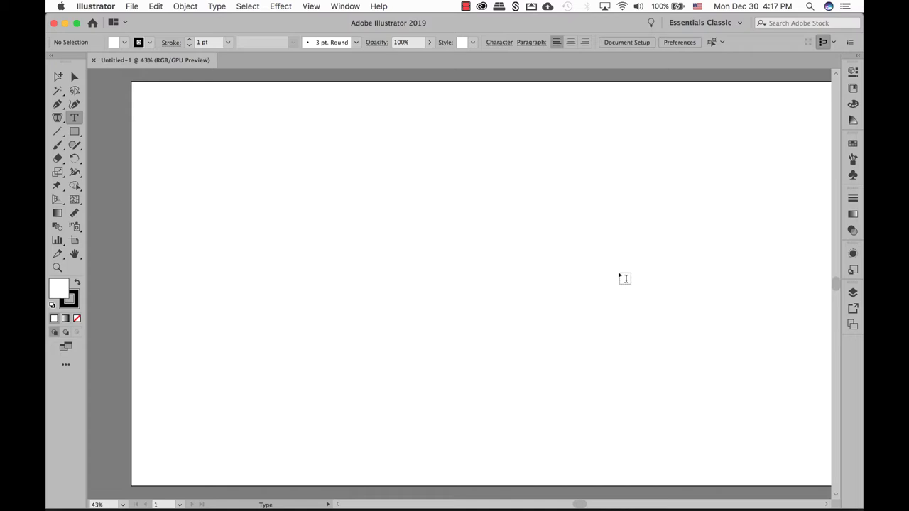
Expand the dock and float the Stroke, Transparency, Gradient and Appearance panels onto the canvas
click(856, 60)
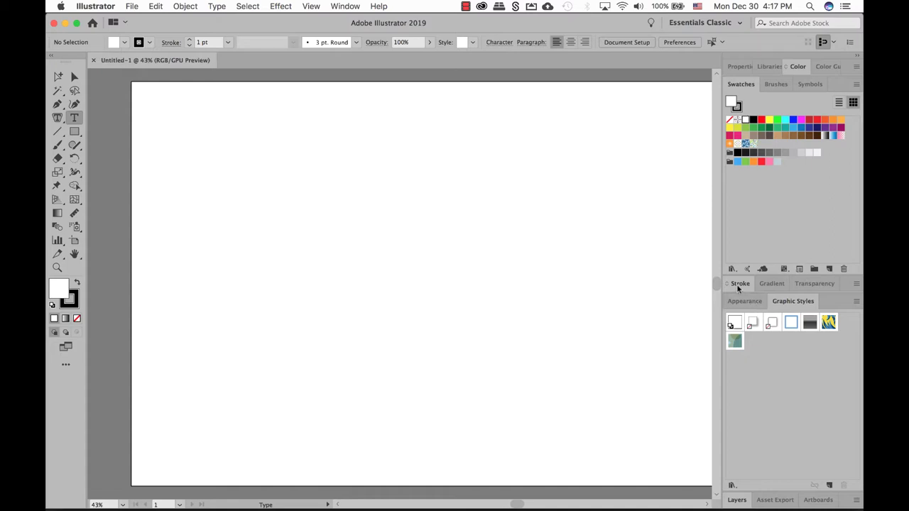
drag(739, 284, 480, 158)
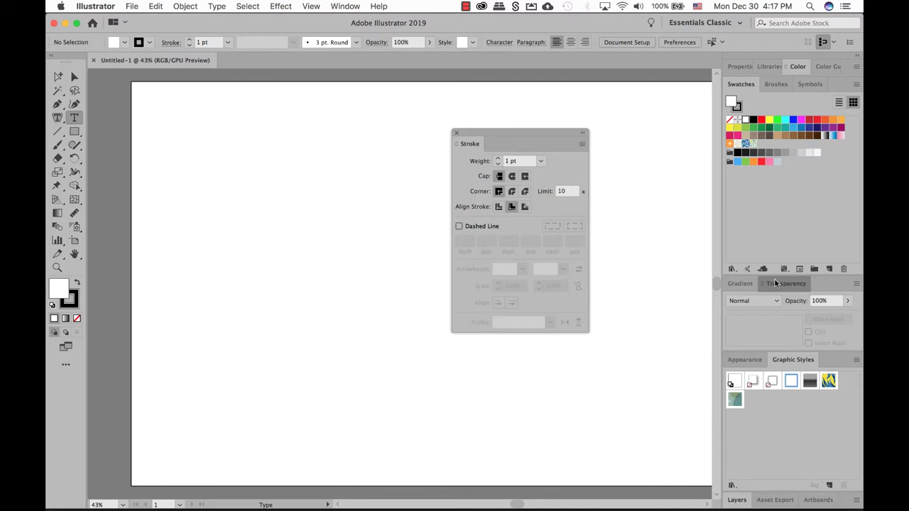
mouse_move(775, 283)
mouse_down()
mouse_move(627, 204)
mouse_move(521, 205)
mouse_move(302, 172)
mouse_up()
drag(743, 283, 284, 255)
mouse_move(744, 292)
mouse_down()
mouse_move(479, 382)
mouse_move(469, 357)
mouse_move(603, 198)
mouse_move(547, 191)
mouse_up()
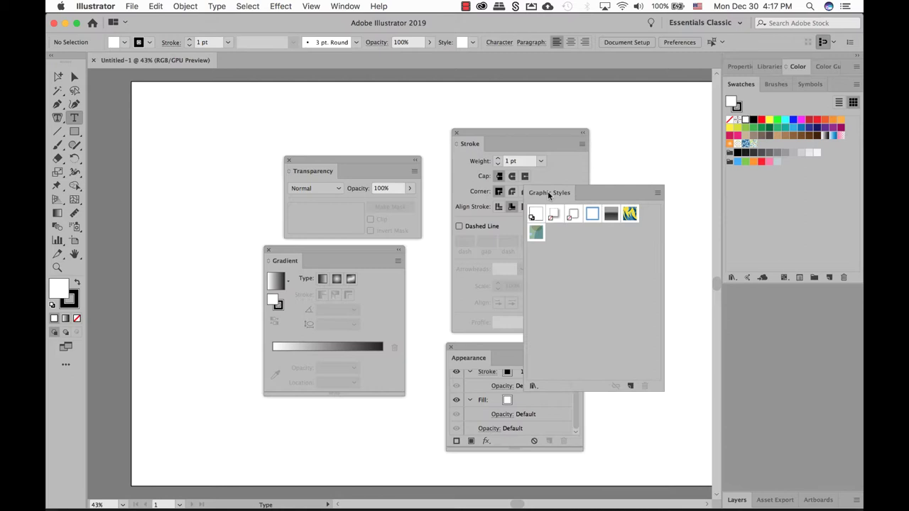
Float Graphic Styles, Swatches, Symbols, Brushes, Properties, Color and Color Guide panels onto the canvas
drag(742, 84, 551, 95)
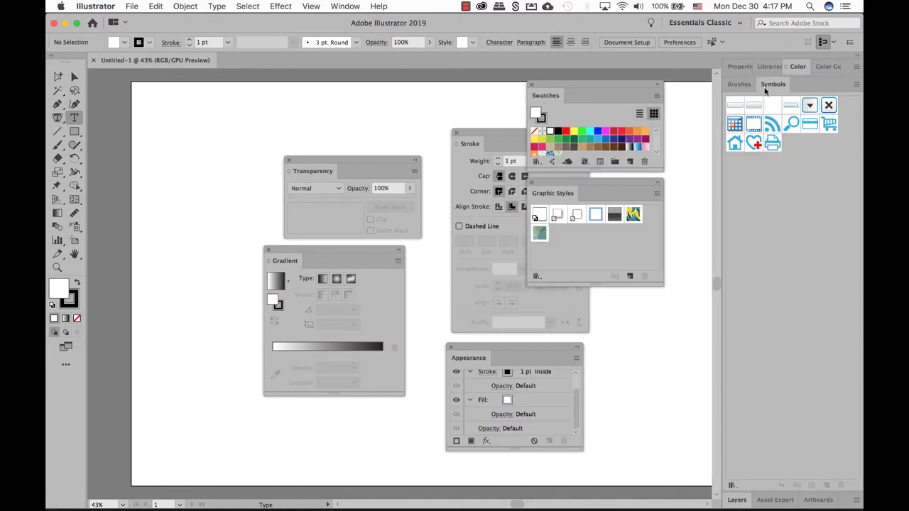
drag(809, 84, 342, 112)
mouse_move(743, 85)
mouse_down()
mouse_move(469, 151)
mouse_move(205, 147)
mouse_up()
mouse_move(739, 66)
mouse_down()
mouse_move(434, 156)
mouse_move(291, 98)
mouse_move(298, 110)
mouse_up()
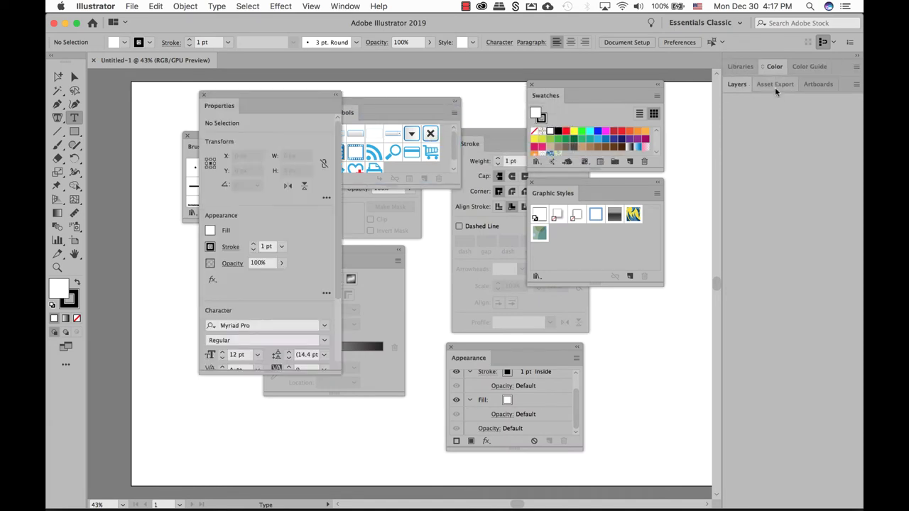
drag(766, 70, 430, 274)
Close the Properties panel and group Transparency with the Color panel
click(779, 66)
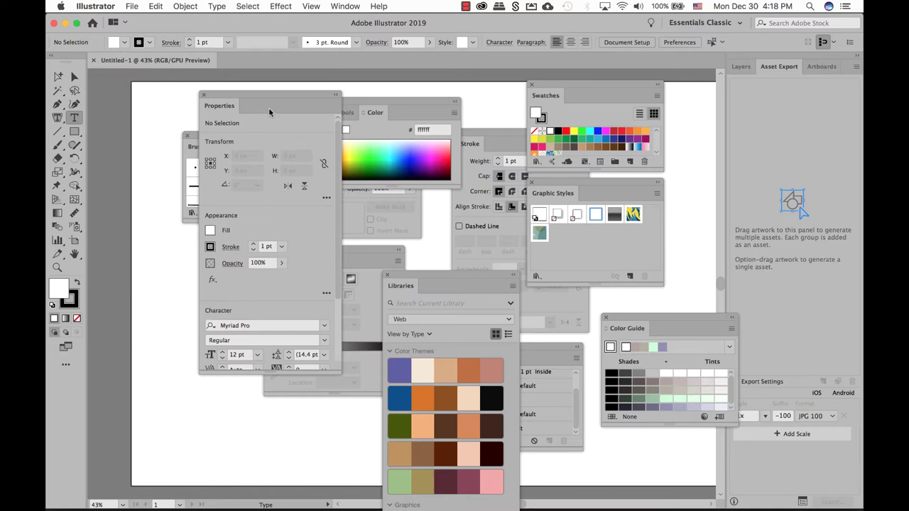
mouse_move(268, 96)
mouse_down()
mouse_move(257, 194)
mouse_move(204, 260)
mouse_up()
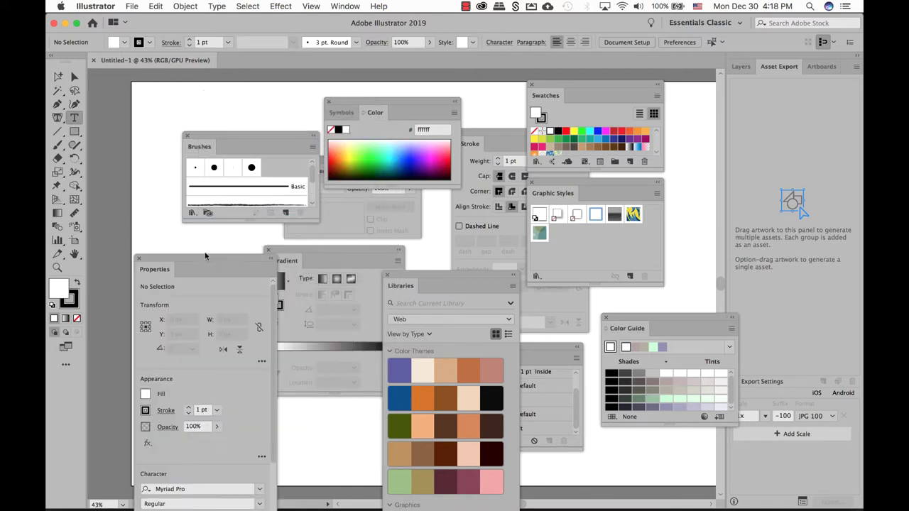
click(139, 260)
drag(384, 100, 220, 91)
mouse_move(323, 175)
mouse_down()
mouse_move(353, 172)
mouse_move(366, 155)
mouse_move(270, 142)
mouse_move(240, 124)
mouse_move(282, 145)
mouse_move(243, 117)
mouse_move(307, 153)
mouse_move(305, 131)
mouse_move(308, 142)
mouse_move(218, 106)
mouse_up()
click(223, 105)
Add Stroke and Swatches to the Color group, with Gradient, Libraries, Appearance, Color Guide grouped below
mouse_move(460, 143)
mouse_down()
mouse_move(232, 121)
mouse_move(245, 107)
mouse_up()
mouse_move(334, 257)
mouse_down()
mouse_move(397, 240)
mouse_move(258, 321)
mouse_move(235, 304)
mouse_move(234, 321)
mouse_move(232, 294)
mouse_up()
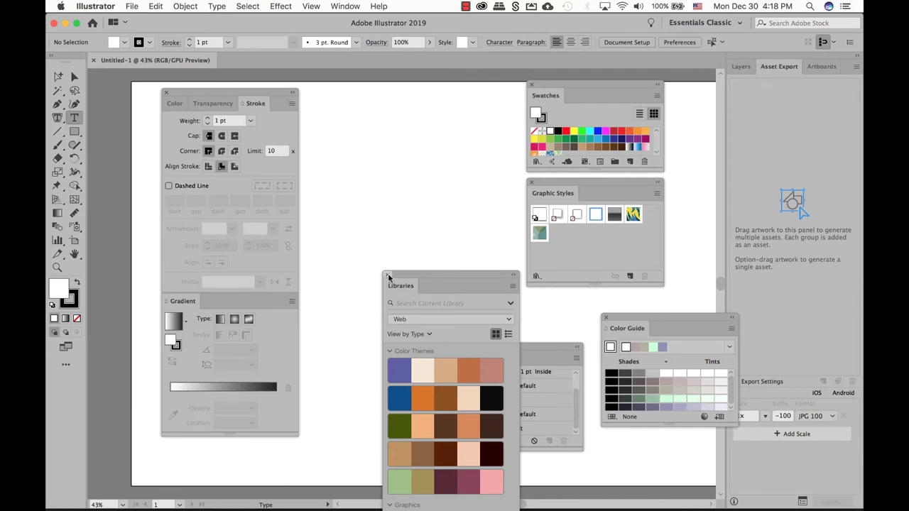
drag(389, 277, 227, 301)
drag(471, 355, 301, 312)
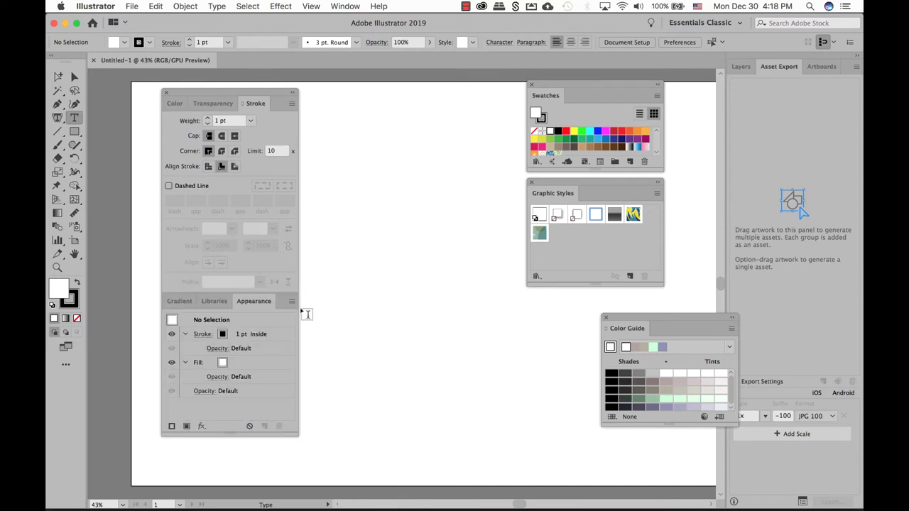
drag(627, 328, 284, 305)
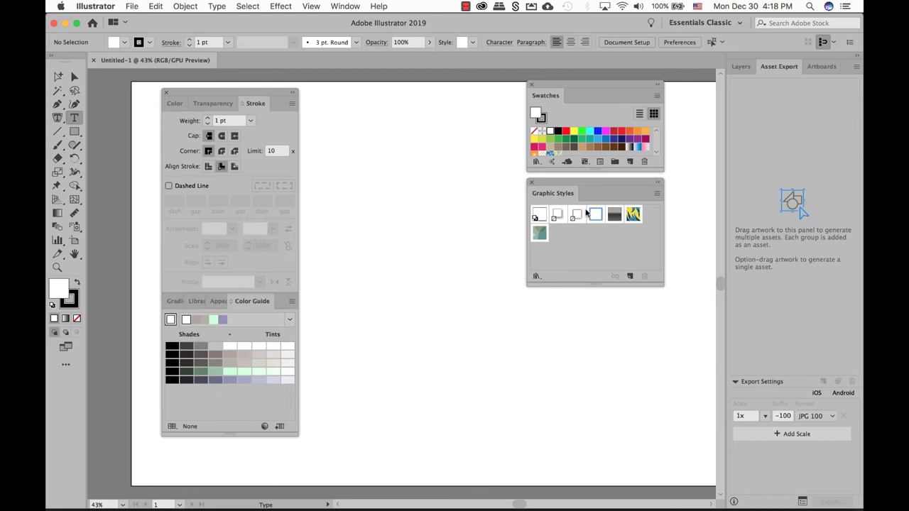
mouse_move(561, 105)
mouse_down()
mouse_move(435, 154)
mouse_move(387, 200)
mouse_move(280, 103)
mouse_up()
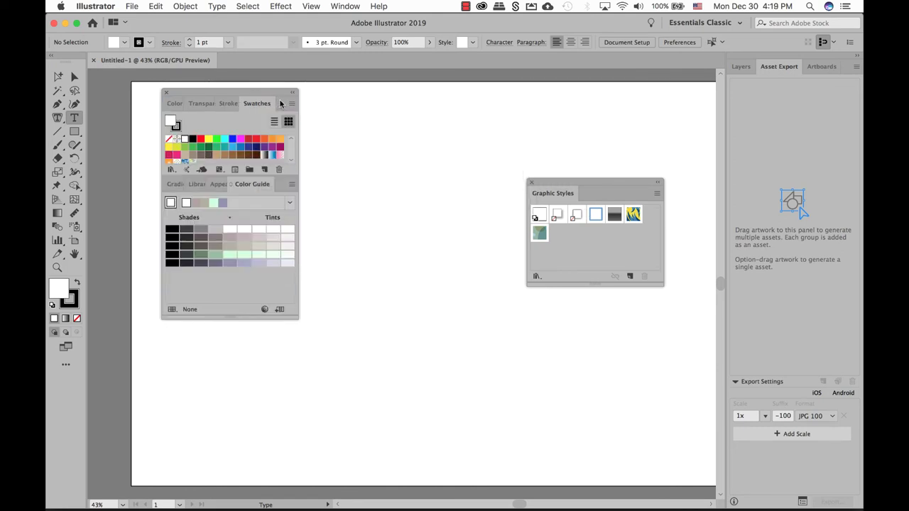
Close Graphic Styles and Asset Export, and float the Layers and Artboards group
click(531, 182)
drag(265, 102, 463, 107)
drag(800, 57, 737, 144)
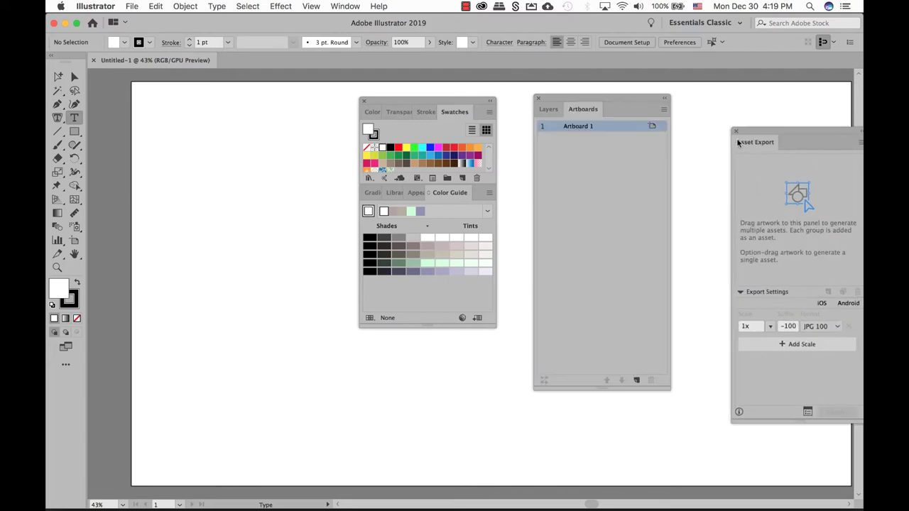
click(736, 132)
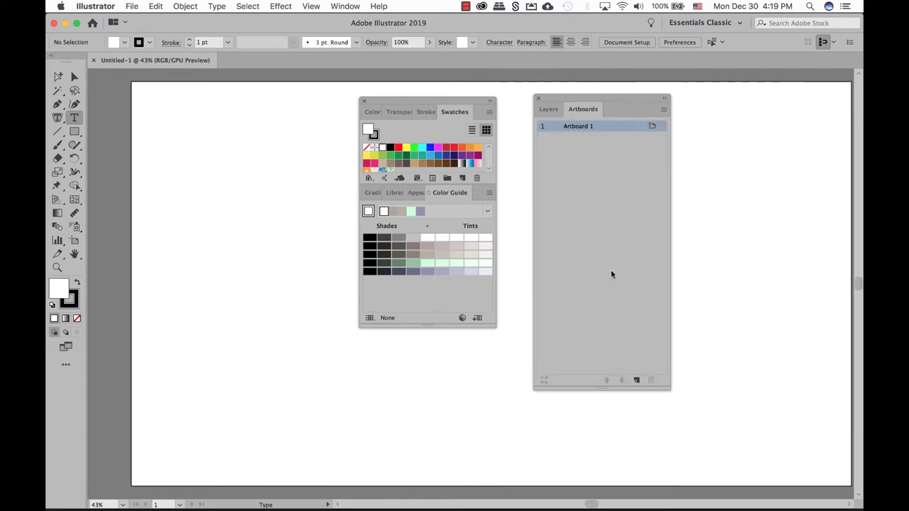
Resize the floating Layers and Artboards panel to fit above the other groups
drag(657, 380, 671, 155)
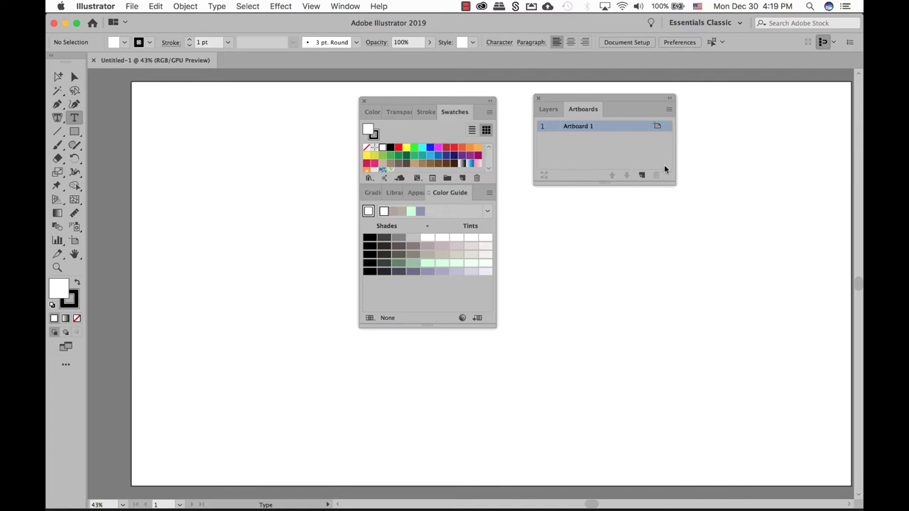
drag(678, 187, 671, 210)
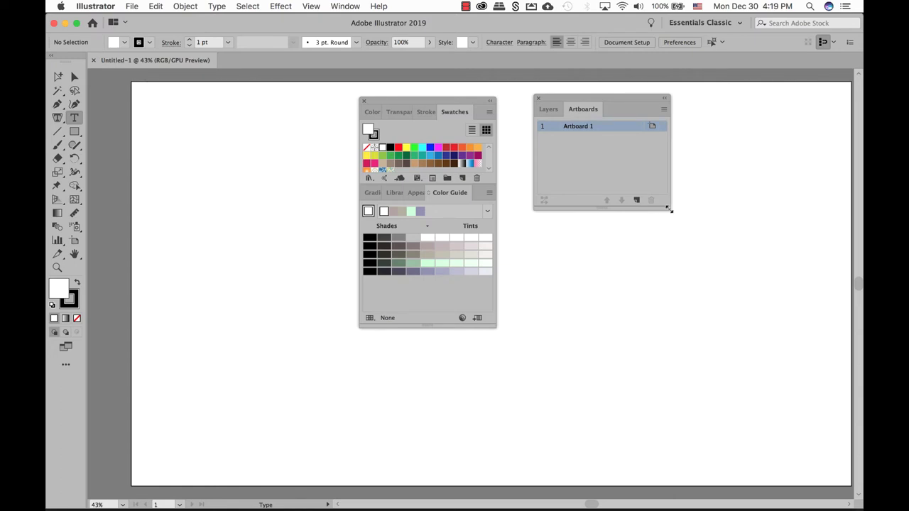
drag(668, 209, 669, 257)
Separate Swatches and dock it beside Layers and Artboards in the right-hand column
click(548, 109)
mouse_move(413, 103)
mouse_down()
mouse_move(583, 268)
mouse_move(587, 232)
mouse_move(638, 240)
mouse_move(385, 157)
mouse_up()
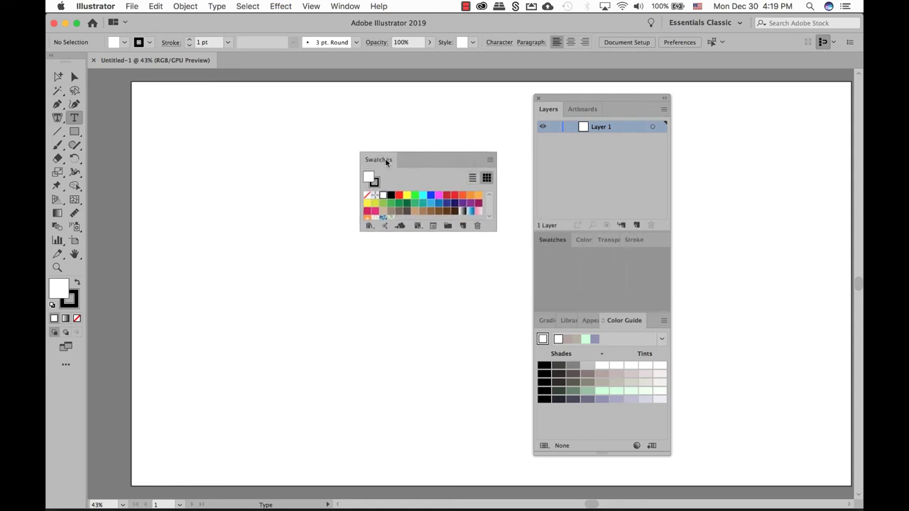
mouse_move(448, 155)
mouse_down()
mouse_move(543, 176)
mouse_move(535, 174)
mouse_up()
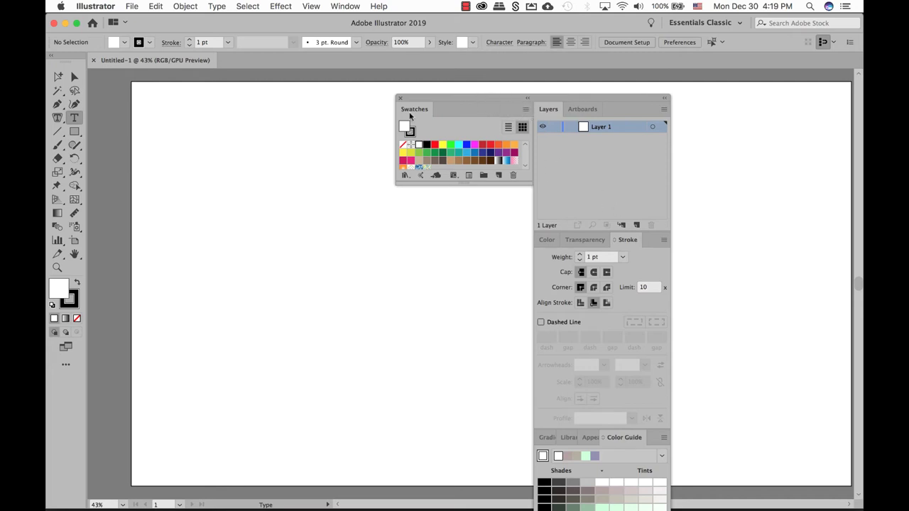
mouse_move(409, 115)
mouse_down()
mouse_move(329, 223)
mouse_move(302, 206)
mouse_move(532, 366)
mouse_move(509, 277)
mouse_move(514, 125)
mouse_move(487, 115)
mouse_move(565, 98)
mouse_move(701, 43)
mouse_move(686, 59)
mouse_move(536, 5)
mouse_move(490, 22)
mouse_move(842, 63)
mouse_move(860, 71)
mouse_move(861, 84)
mouse_up()
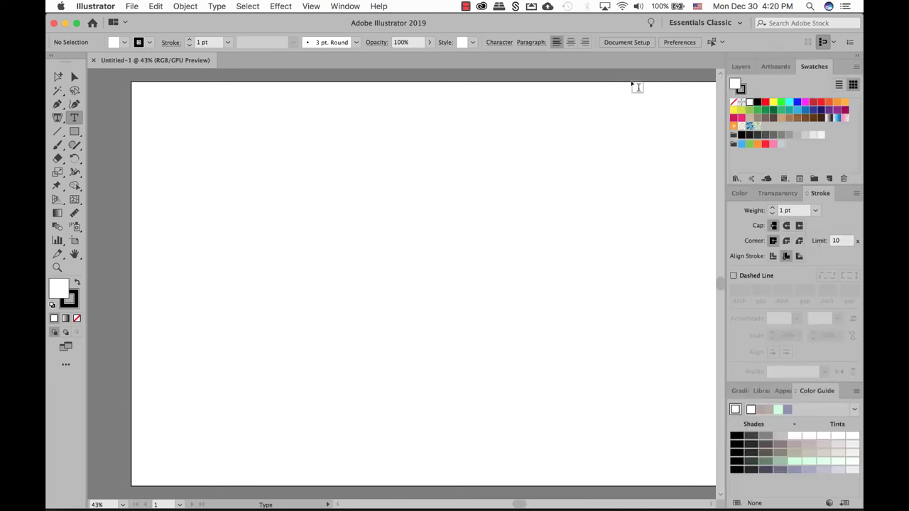
Save the current panel layout as a new workspace named 'Web Workout'
click(742, 25)
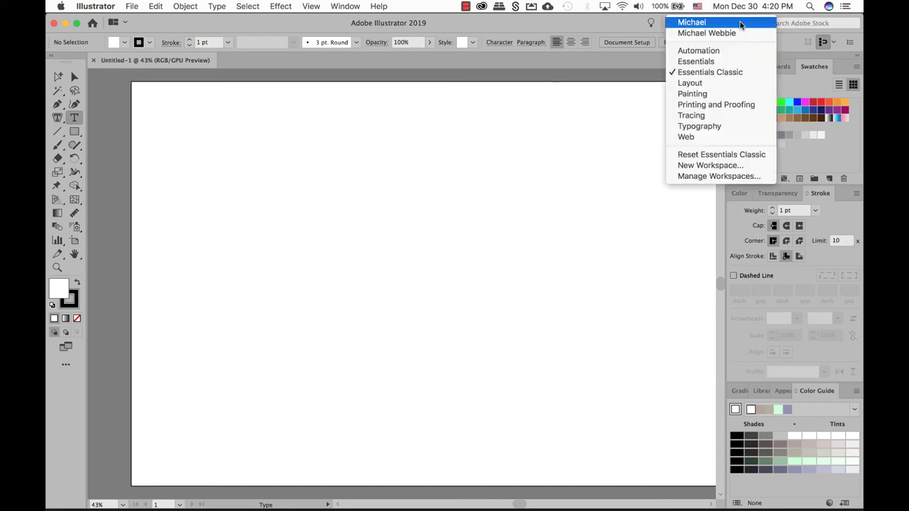
click(736, 165)
text(Web Workout)
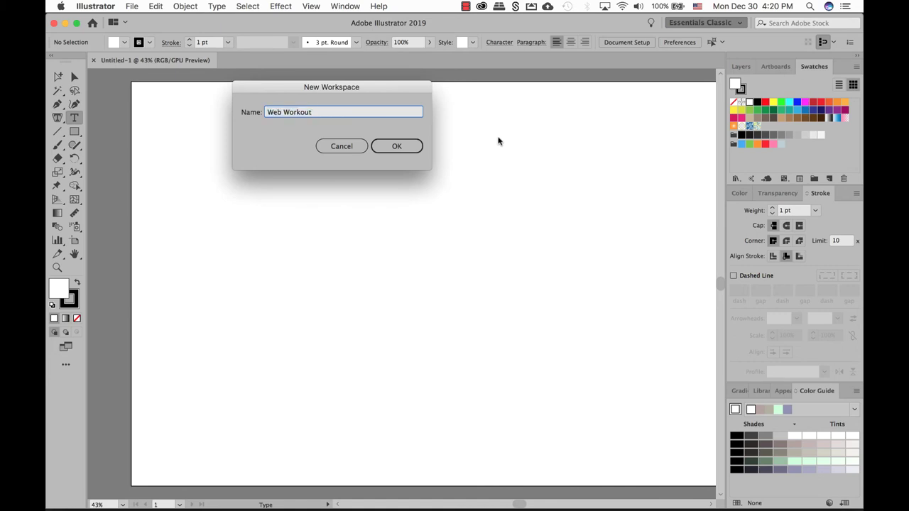
click(397, 147)
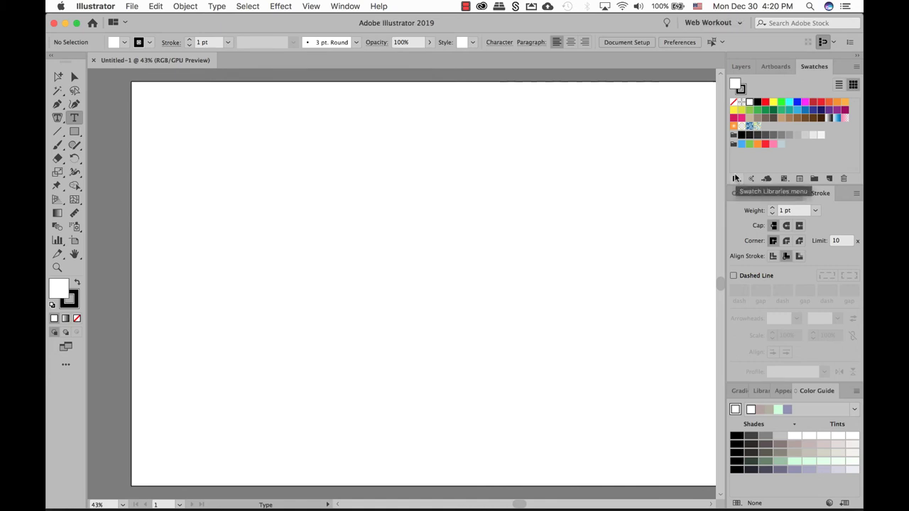
drag(818, 68, 409, 140)
drag(775, 66, 590, 178)
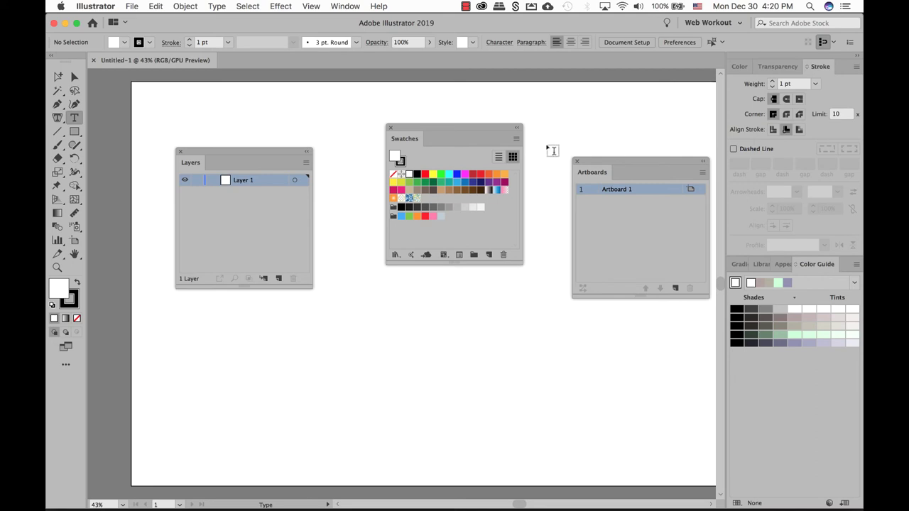
click(742, 25)
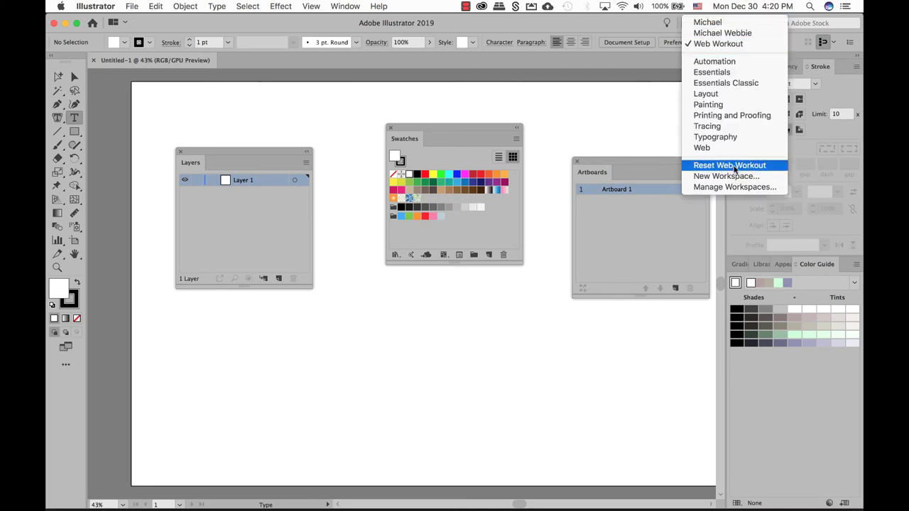
click(734, 166)
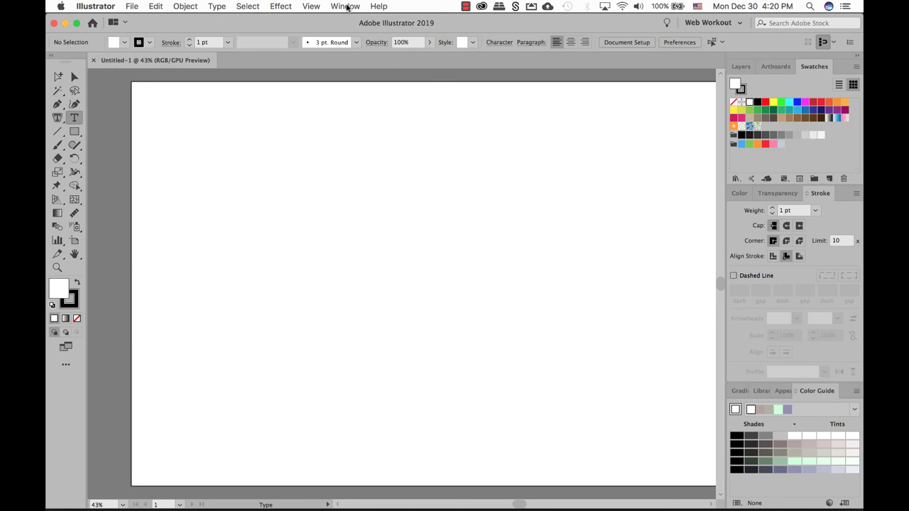
click(347, 6)
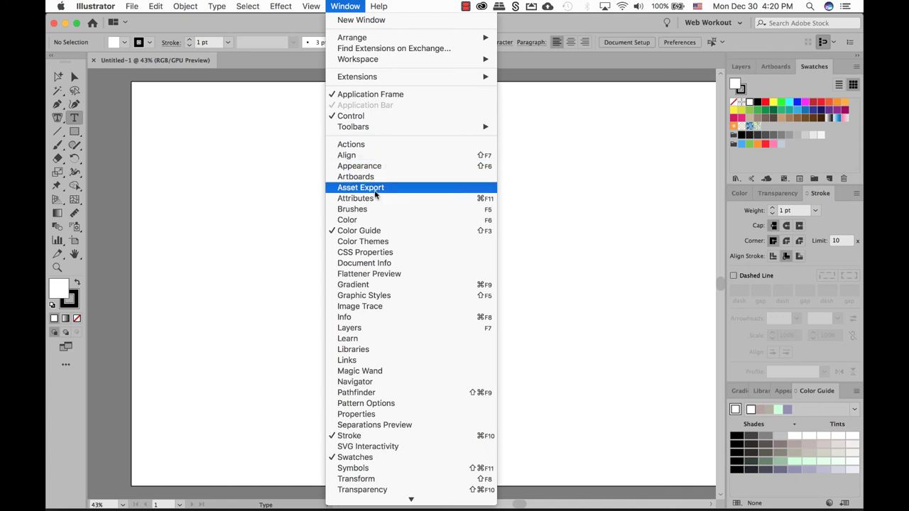
mouse_move(418, 508)
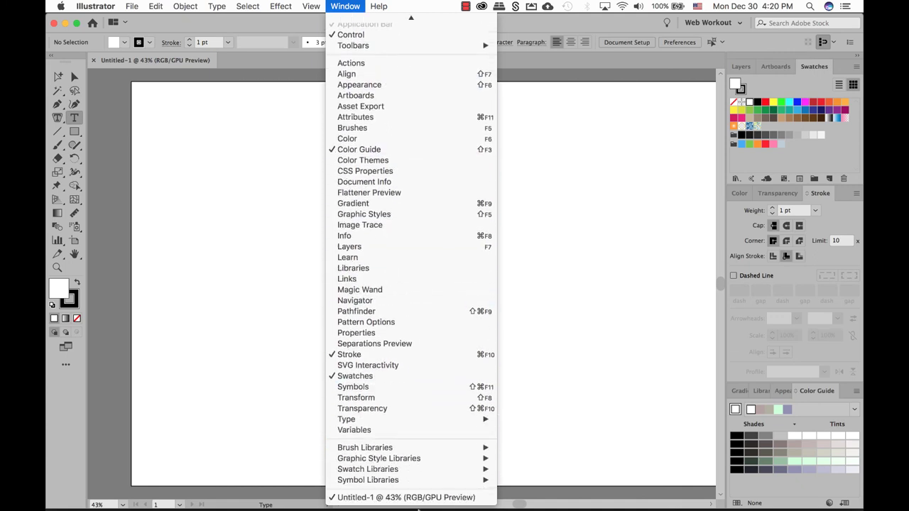
click(634, 228)
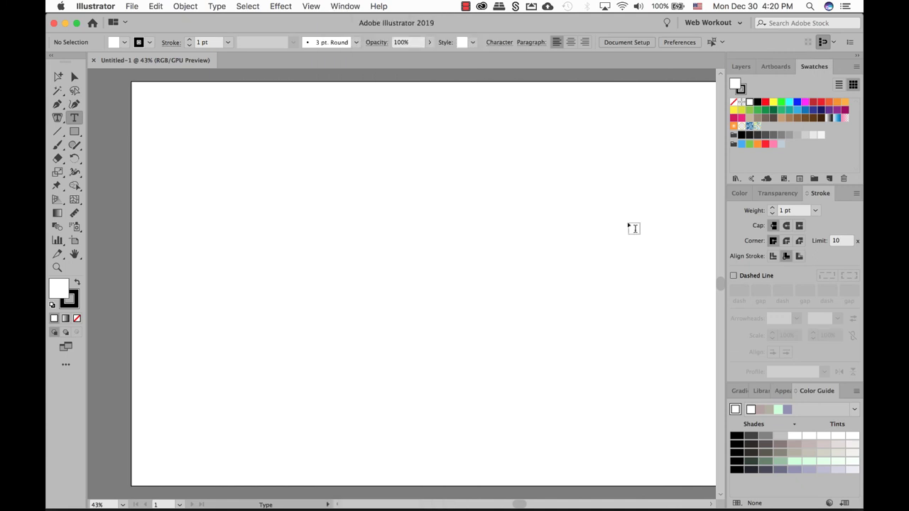